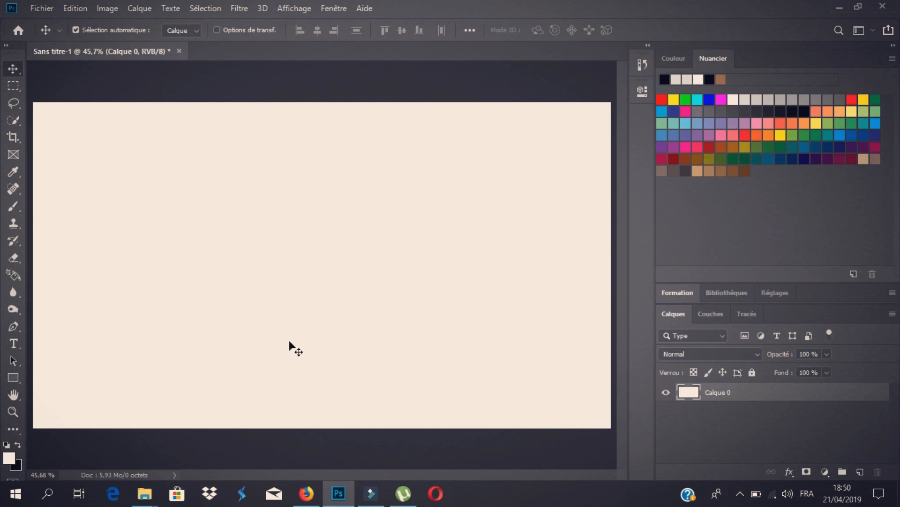
- Draw a light greyish-beige rectangle about 1939 by 670 px across the lower part of the canvas
click(13, 378)
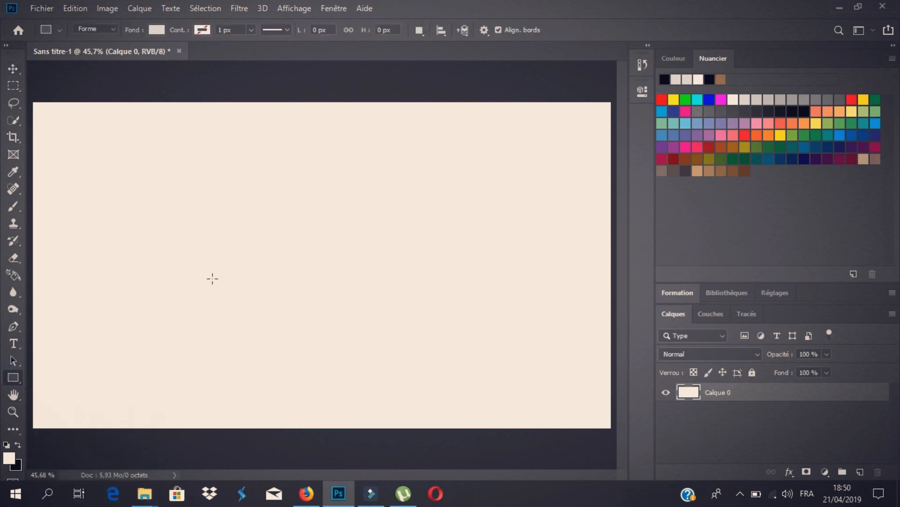
click(162, 32)
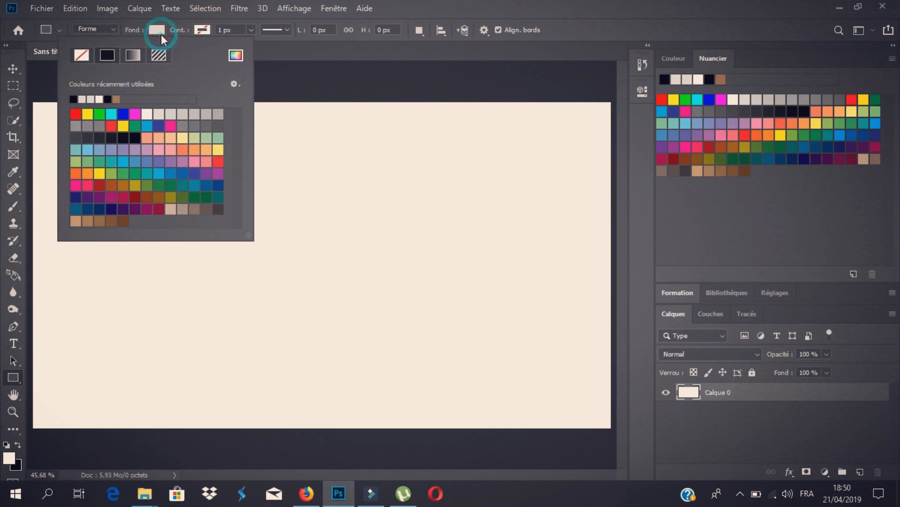
click(159, 114)
click(490, 5)
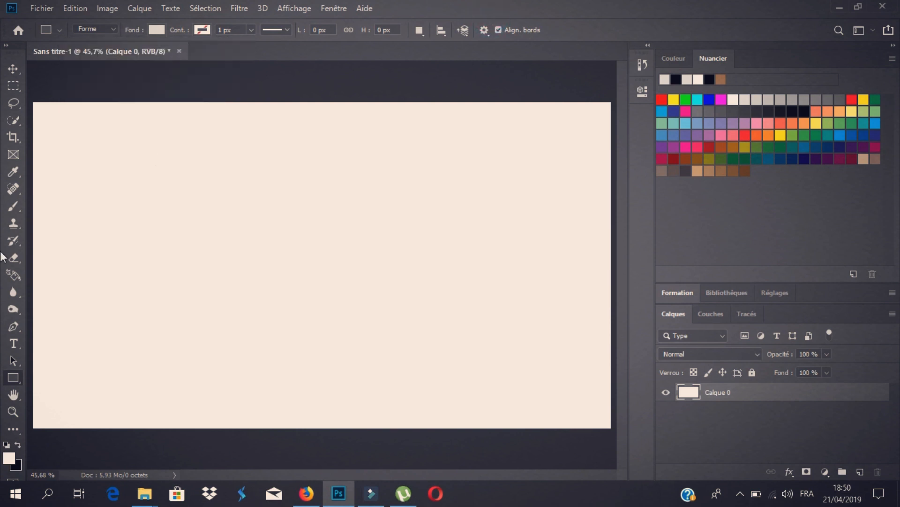
drag(35, 245, 617, 446)
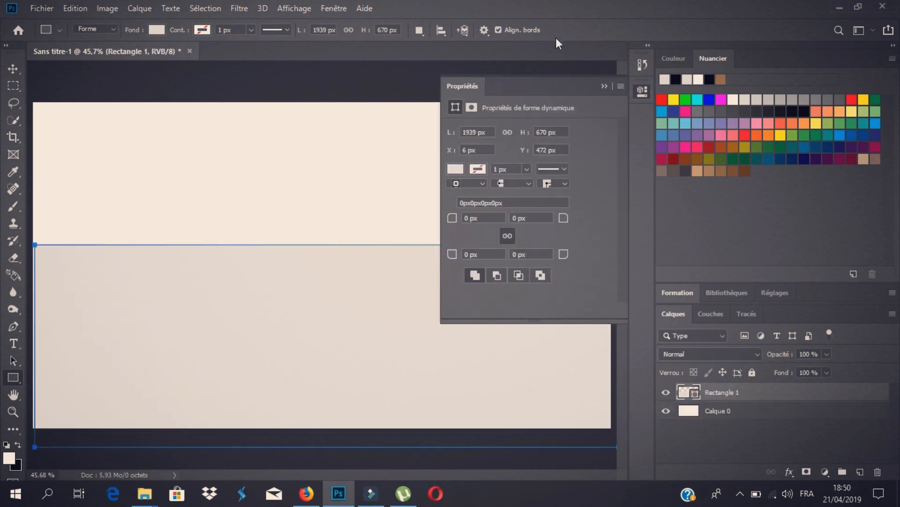
click(607, 87)
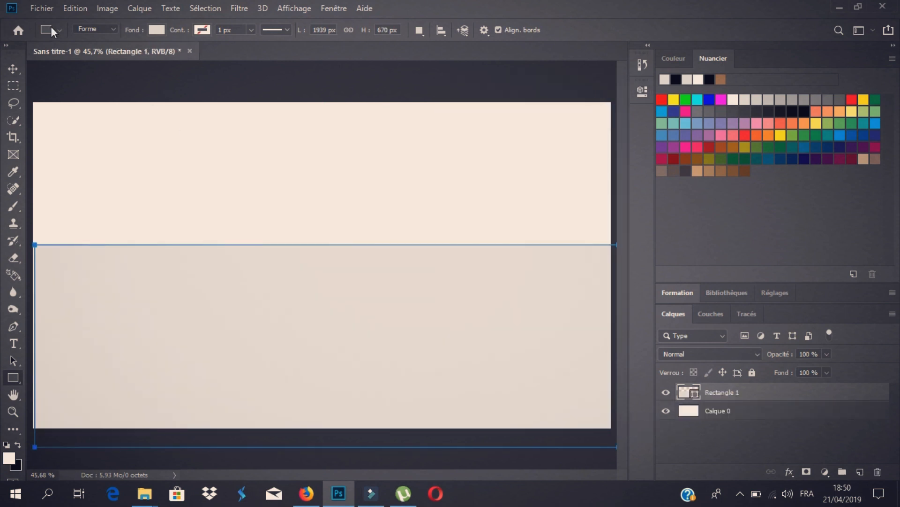
- Shift the rectangle slightly up and left to meet the canvas's left edge, and rasterize its layer
click(11, 69)
mouse_move(151, 258)
mouse_down()
mouse_move(140, 260)
mouse_move(145, 253)
mouse_up()
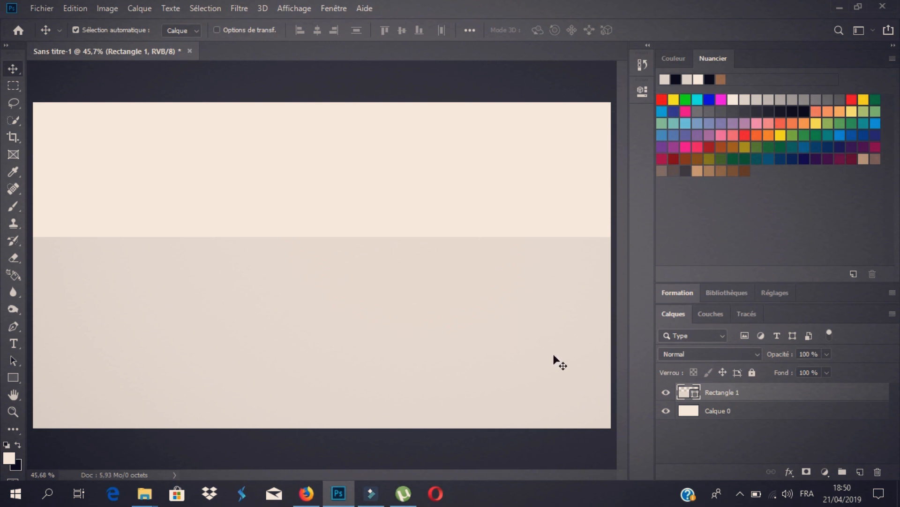
right_click(754, 399)
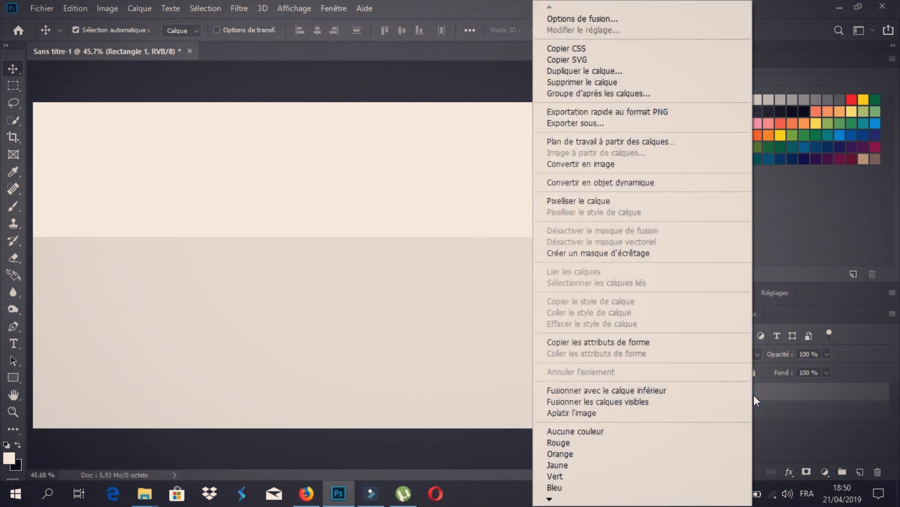
click(600, 197)
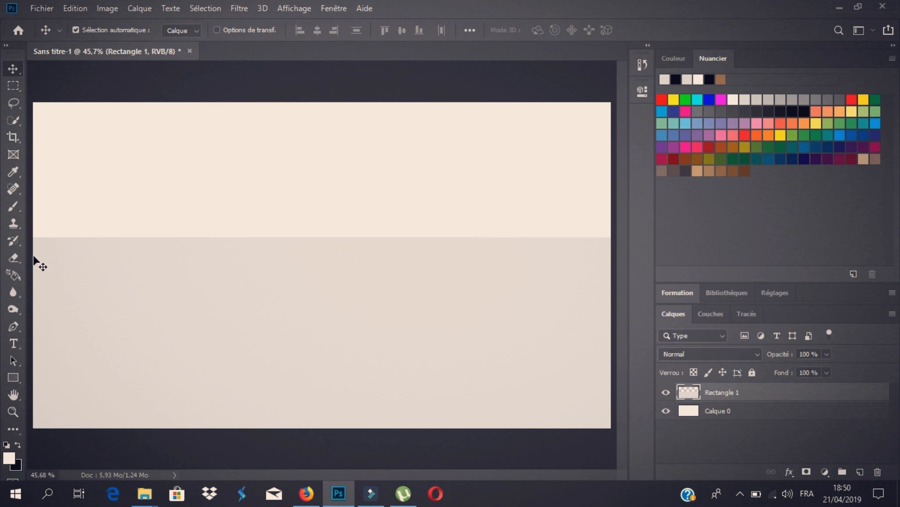
- Fade the upper edge of the rectangle across the full canvas width with a large soft eraser
click(13, 258)
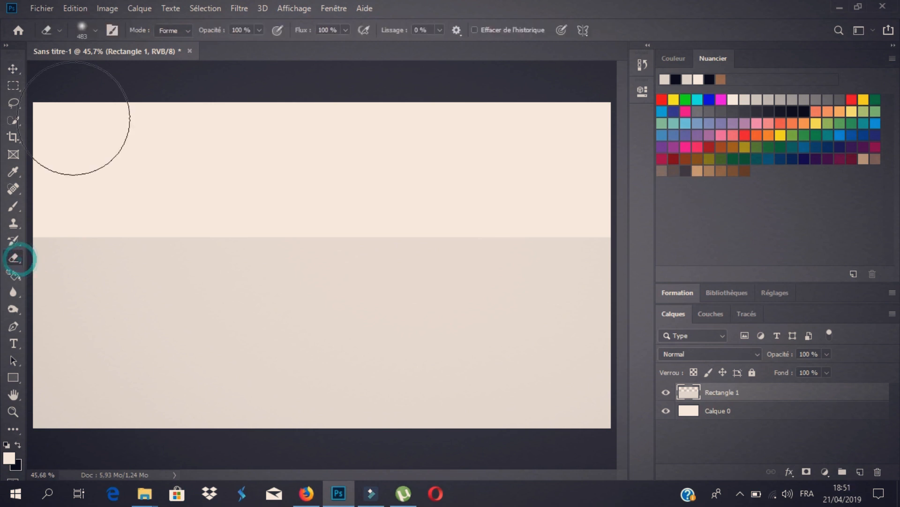
click(97, 29)
click(407, 2)
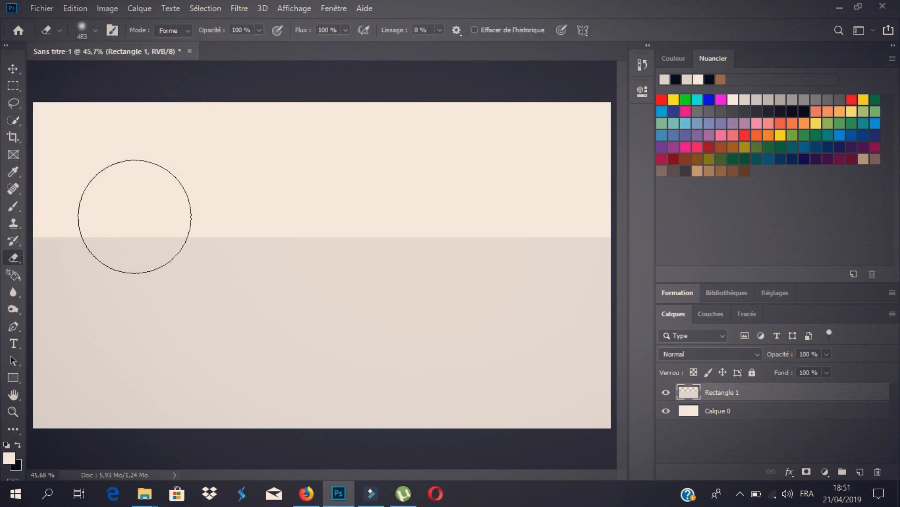
mouse_move(43, 214)
mouse_down()
mouse_move(177, 235)
mouse_move(307, 227)
mouse_move(427, 240)
mouse_move(594, 206)
mouse_move(662, 220)
mouse_up()
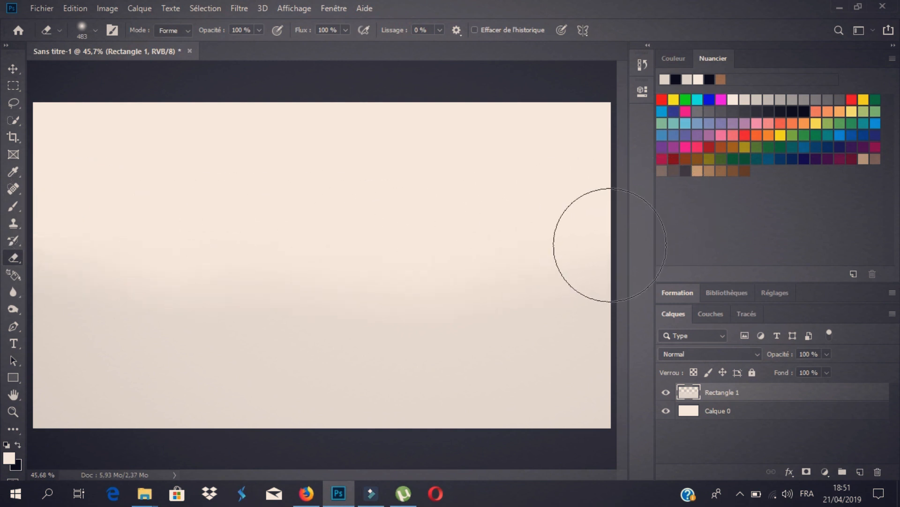
mouse_move(607, 227)
mouse_down()
mouse_move(360, 238)
mouse_move(97, 232)
mouse_up()
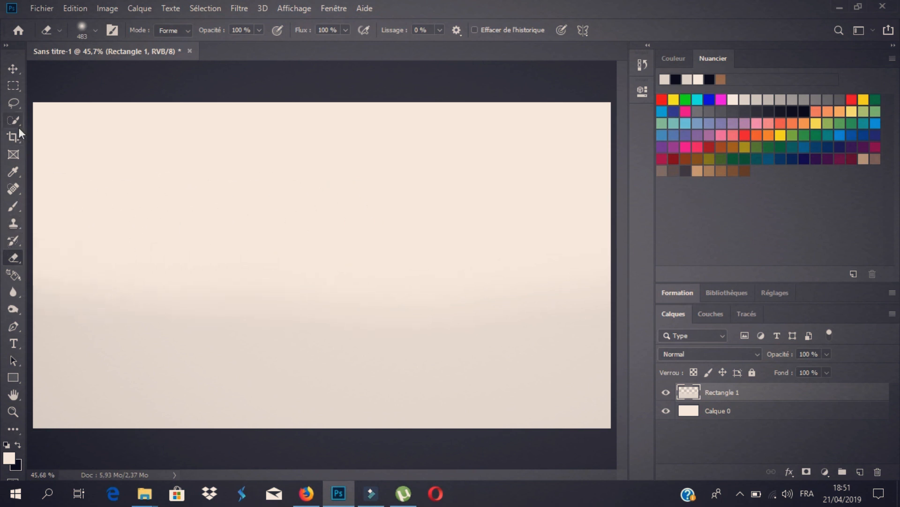
- Lower the faded rectangle toward the bottom of the canvas and soften its upper edge further with the Eraser
click(13, 68)
drag(251, 357, 257, 413)
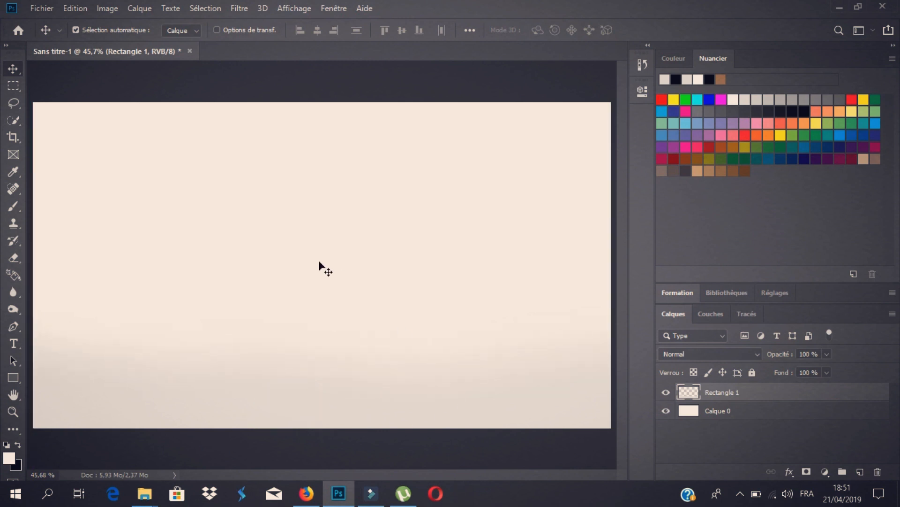
click(13, 257)
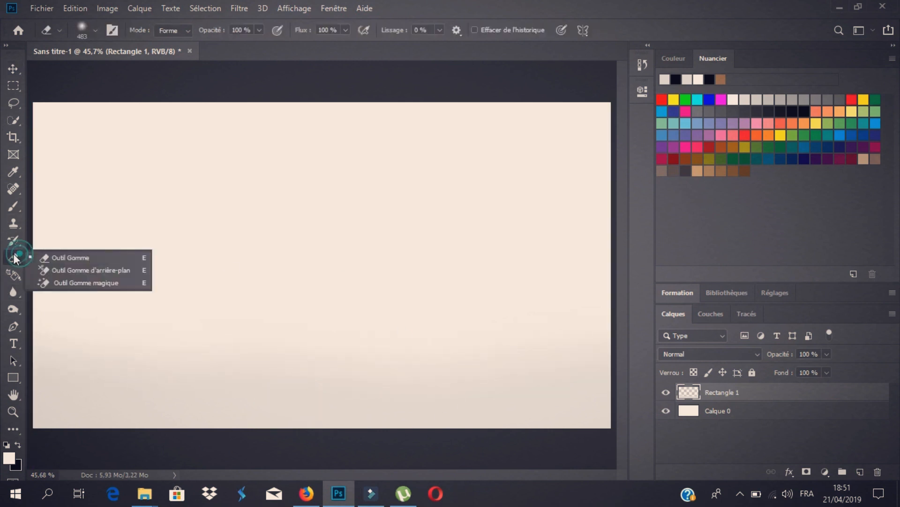
click(70, 311)
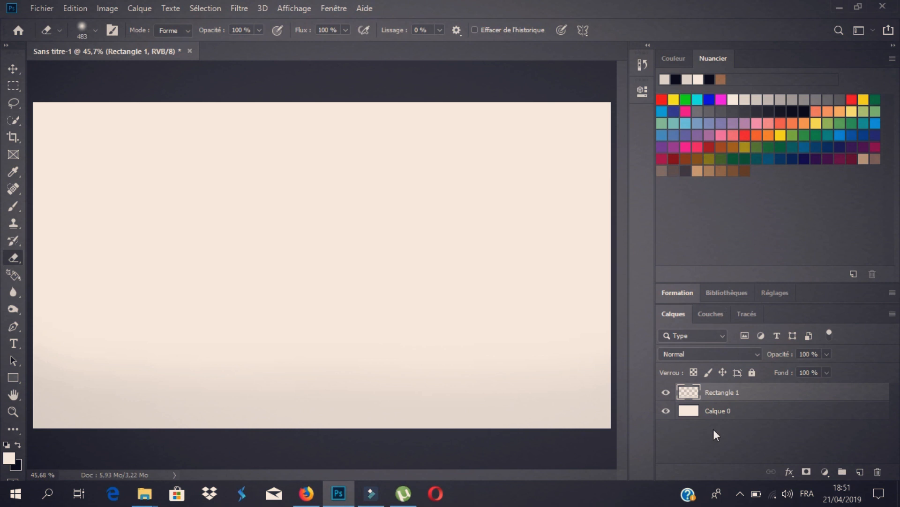
- Raise the faded floor rectangle slightly on the canvas
click(14, 74)
click(259, 405)
drag(260, 406, 258, 365)
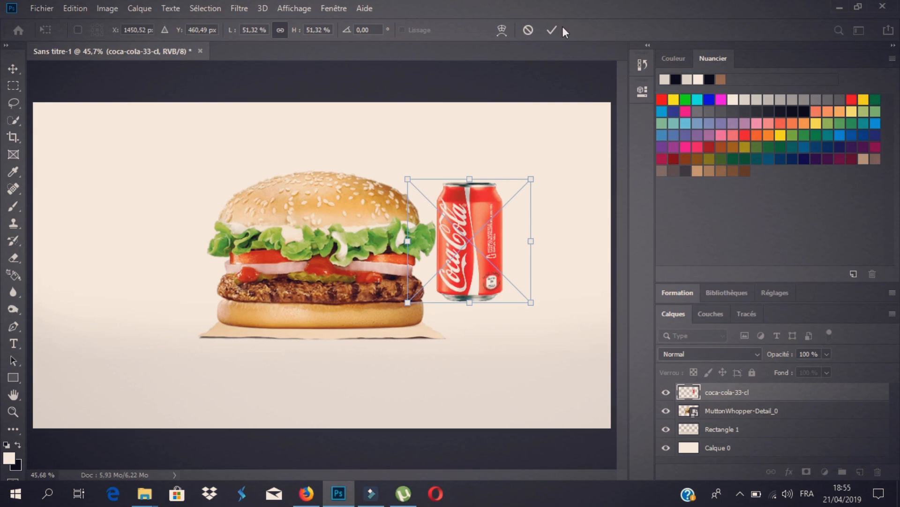
- Commit the placed Coca-Cola can and shift it slightly further right of the burger
click(551, 30)
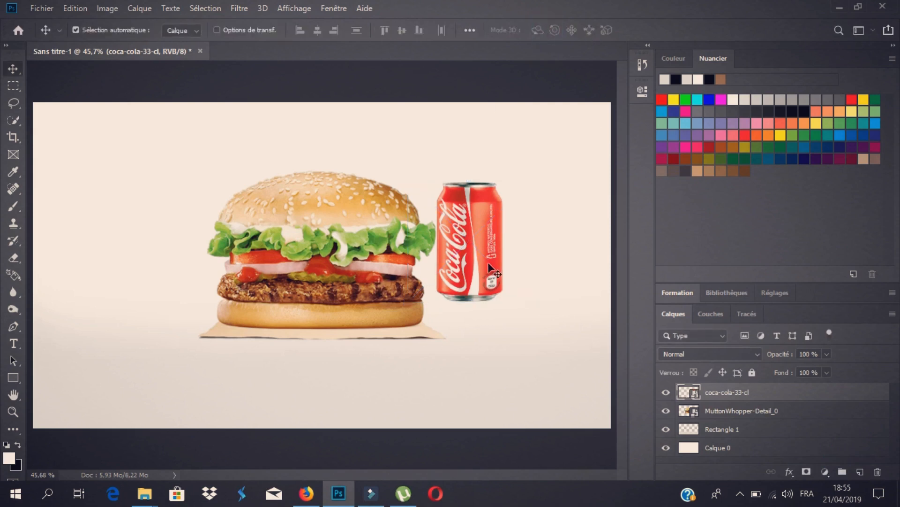
mouse_move(476, 254)
mouse_down()
mouse_move(492, 253)
mouse_move(466, 245)
mouse_move(485, 252)
mouse_up()
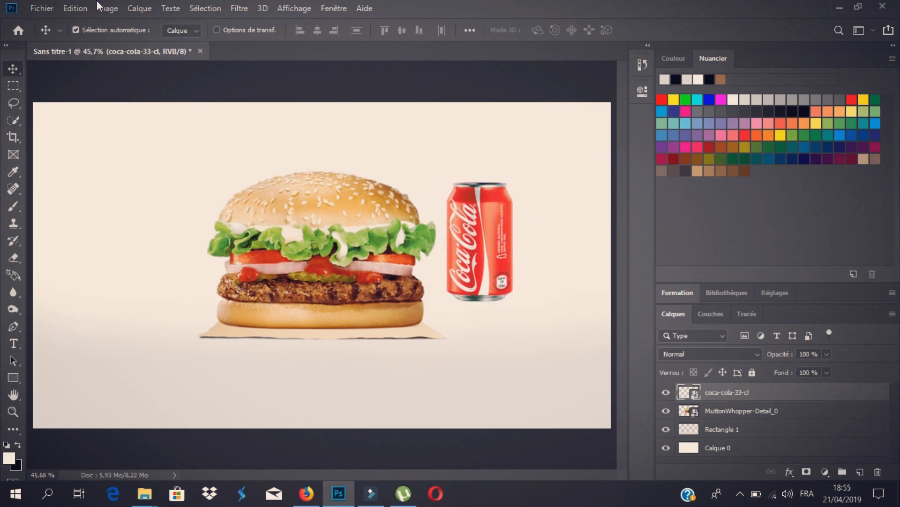
- Place the embedded image HERO_0001_French_Fries from the Burger King folder just left of the burger
click(40, 9)
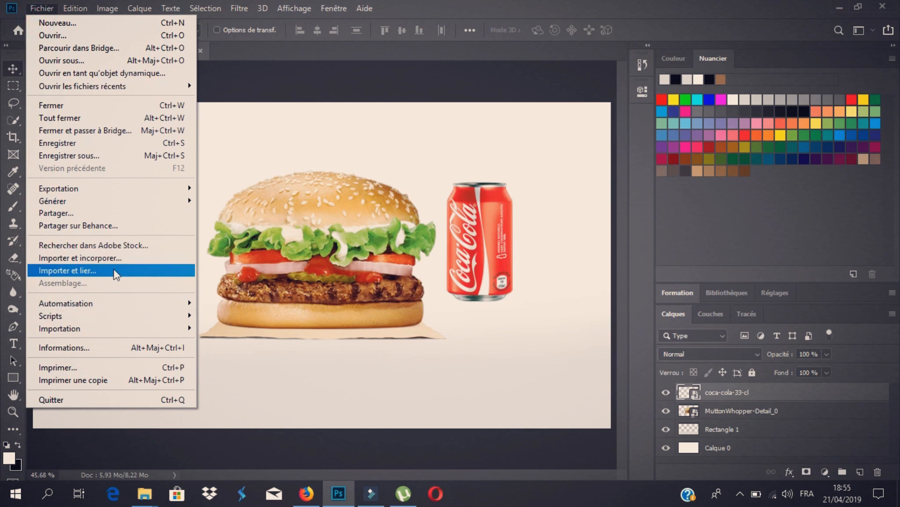
click(115, 260)
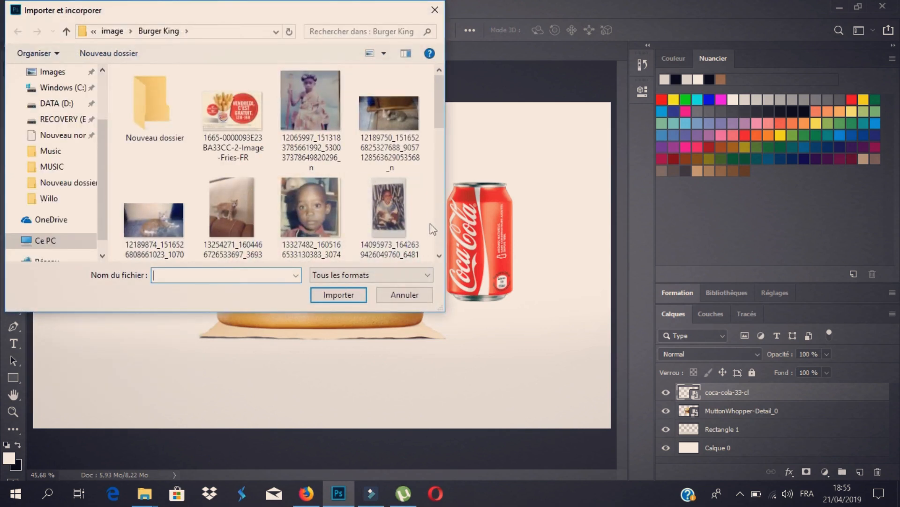
scroll(438, 231, down, 5)
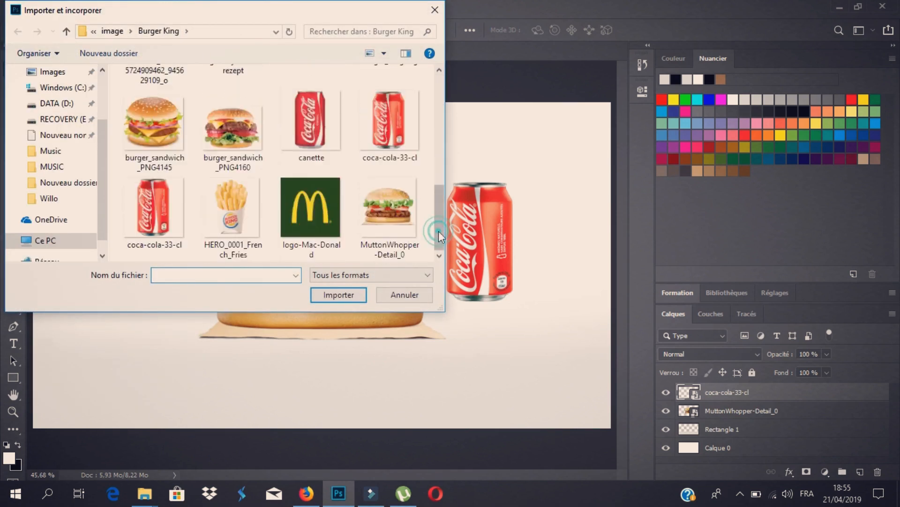
double_click(249, 207)
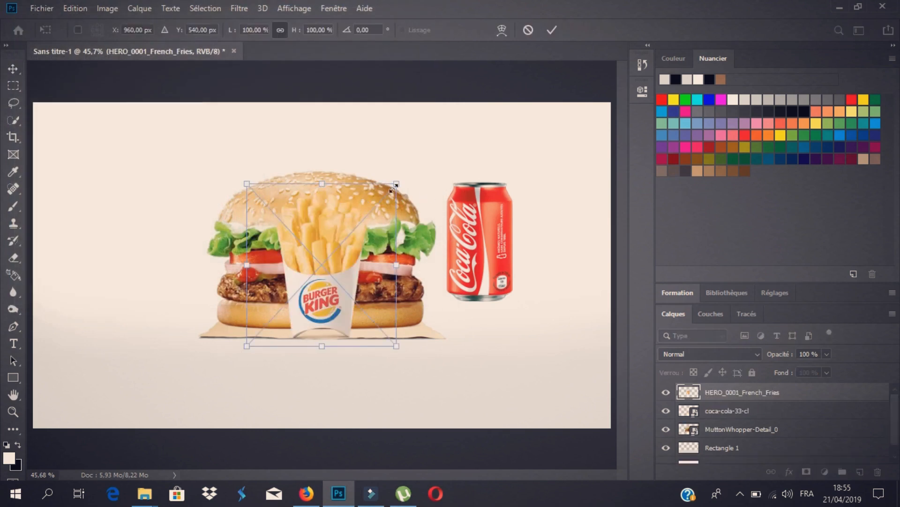
drag(322, 284, 175, 261)
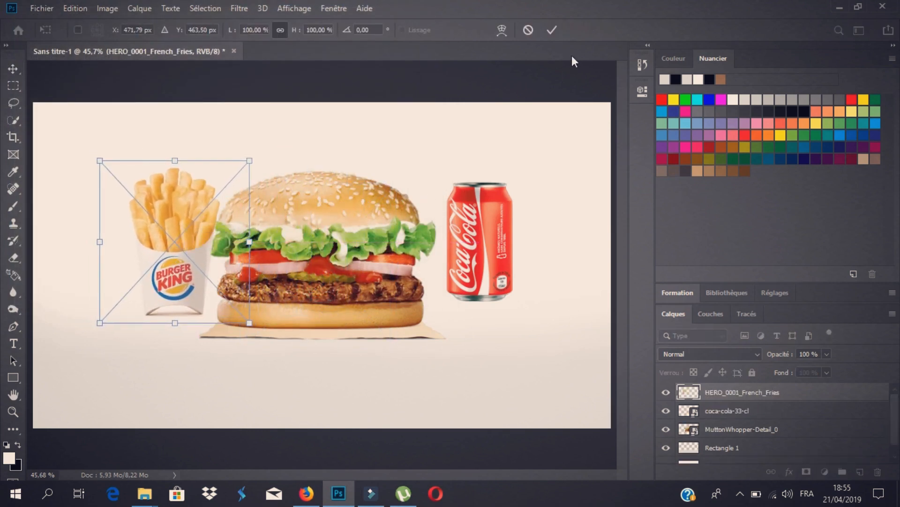
click(557, 30)
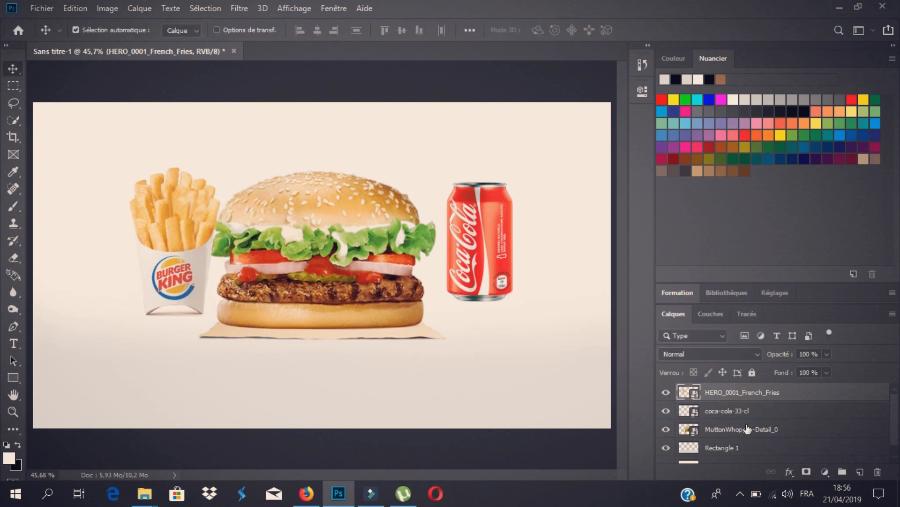
- Reorder the French fries and Coca-Cola layers beneath the burger layer, and move the can closer to the burger
drag(760, 396, 752, 438)
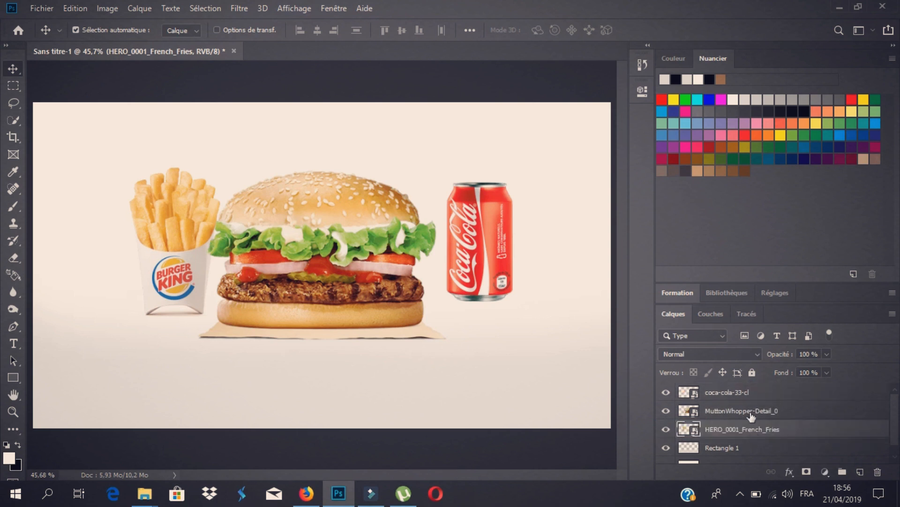
drag(741, 393, 735, 449)
drag(511, 275, 496, 281)
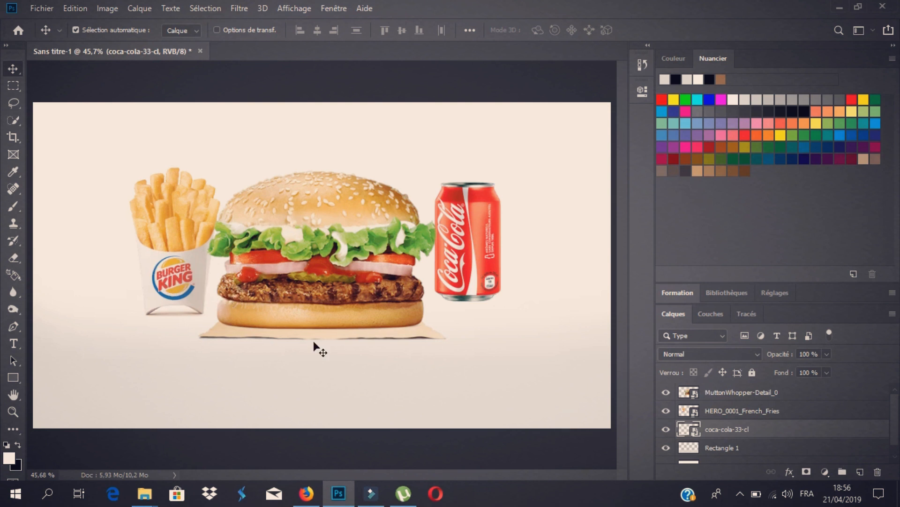
- Add a new layer directly above the Coca-Cola layer and choose the Arrondi flou brush for the Brush tool
click(861, 472)
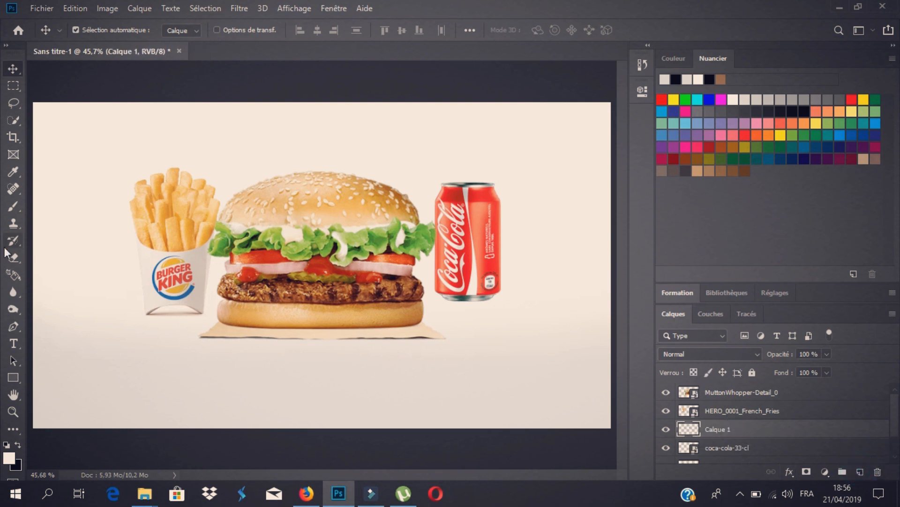
click(13, 206)
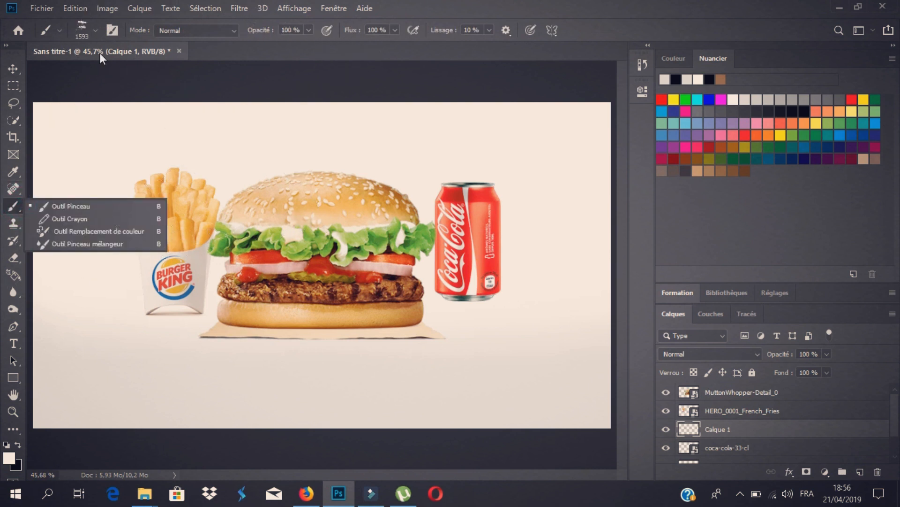
click(95, 31)
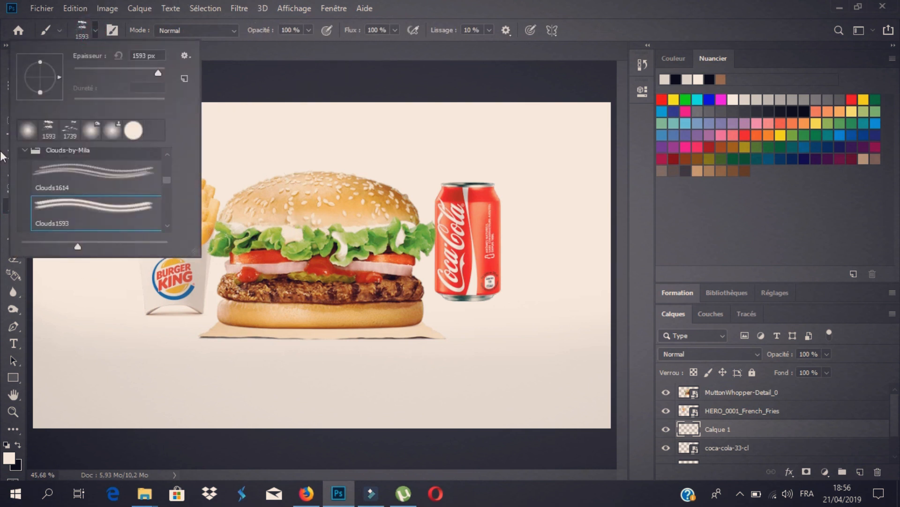
click(26, 150)
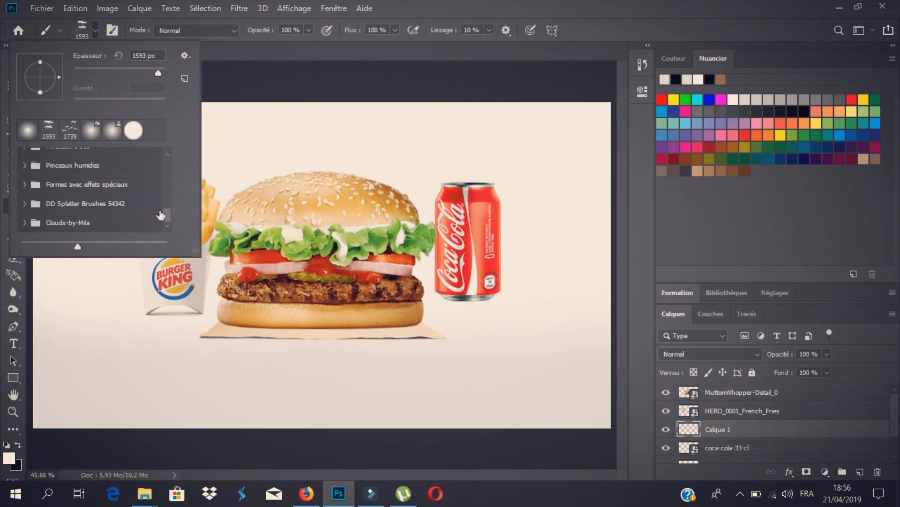
drag(166, 218, 175, 149)
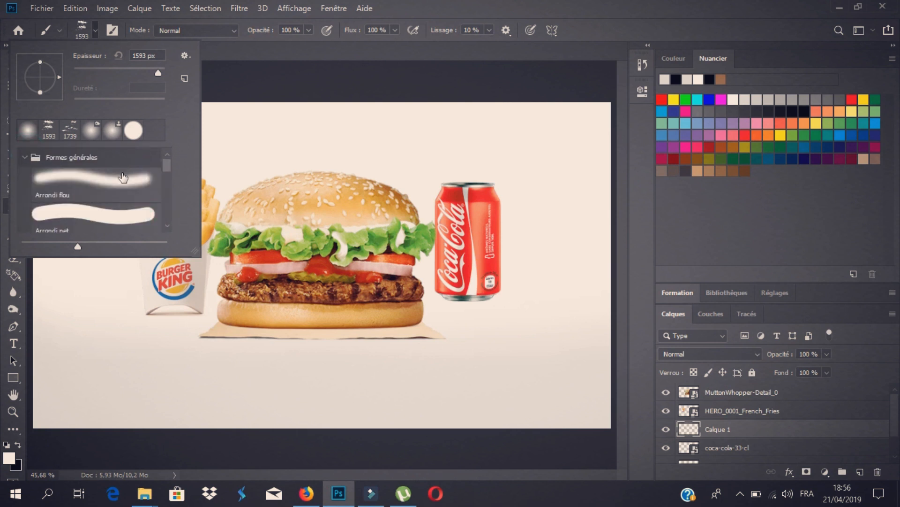
click(371, 6)
click(470, 6)
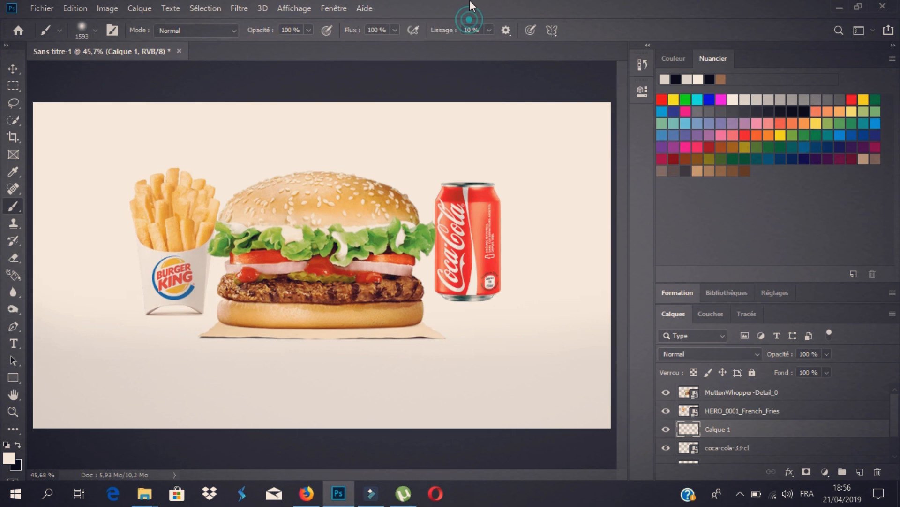
- Reset the foreground colour to black and set the soft brush size to 454 px
click(5, 444)
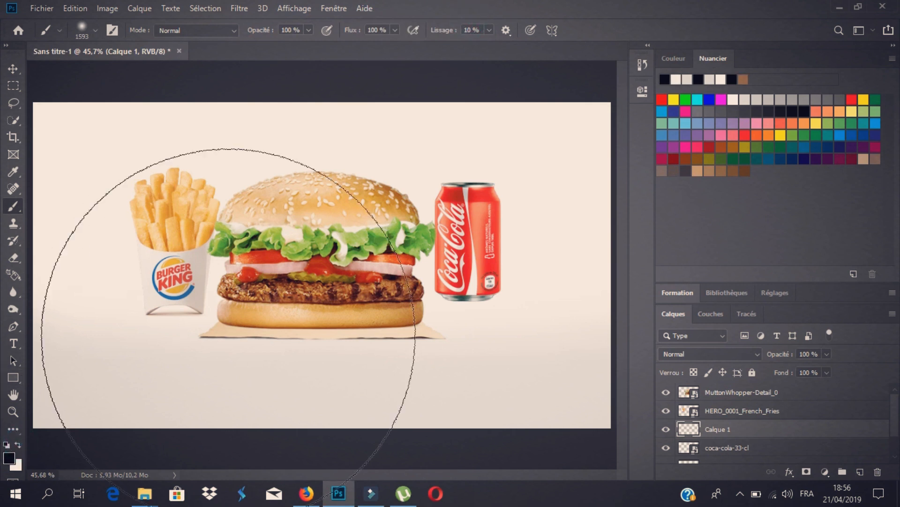
click(96, 30)
click(148, 72)
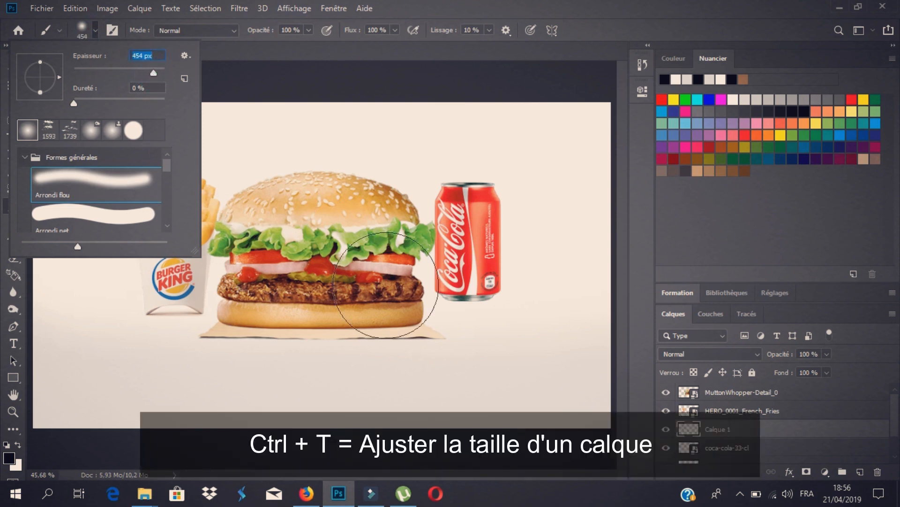
key(Return)
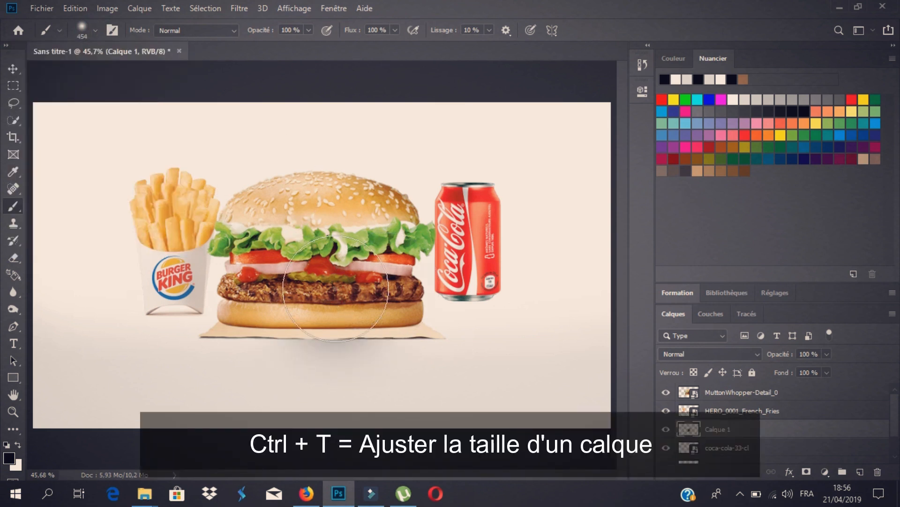
- Flatten the soft black spot into a thin shadow beneath the Coca-Cola can and set its layer opacity to 68%
click(16, 66)
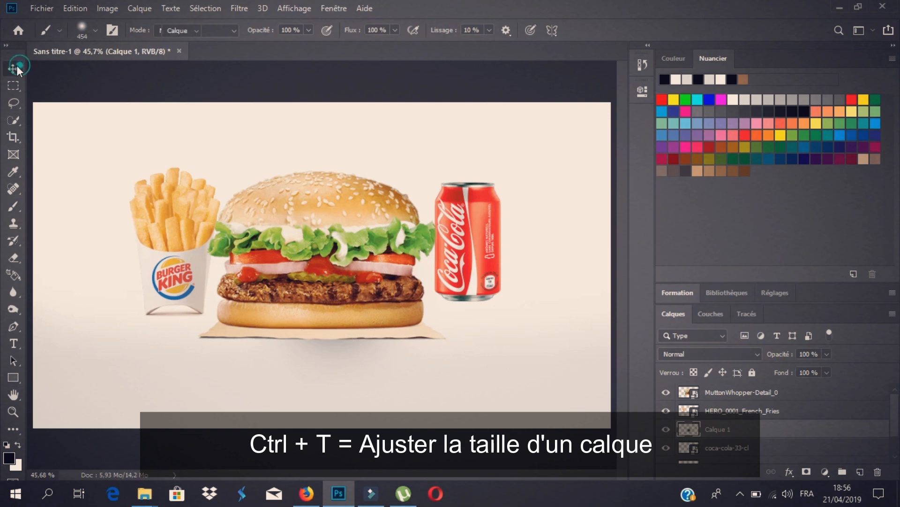
key(ctrl+t)
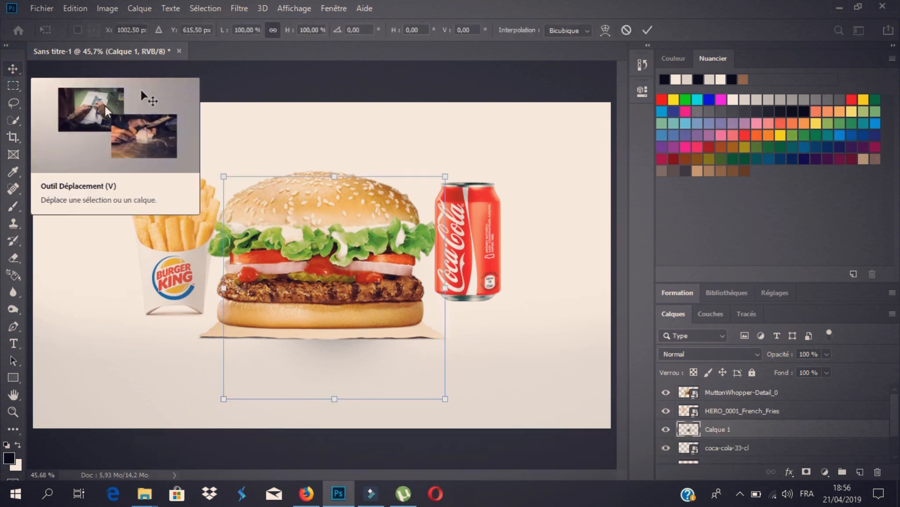
drag(356, 278, 522, 306)
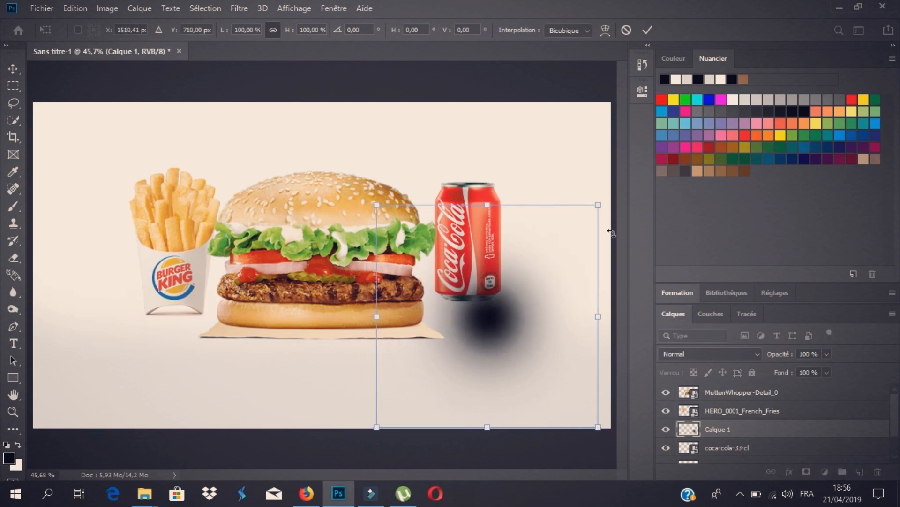
drag(598, 205, 619, 397)
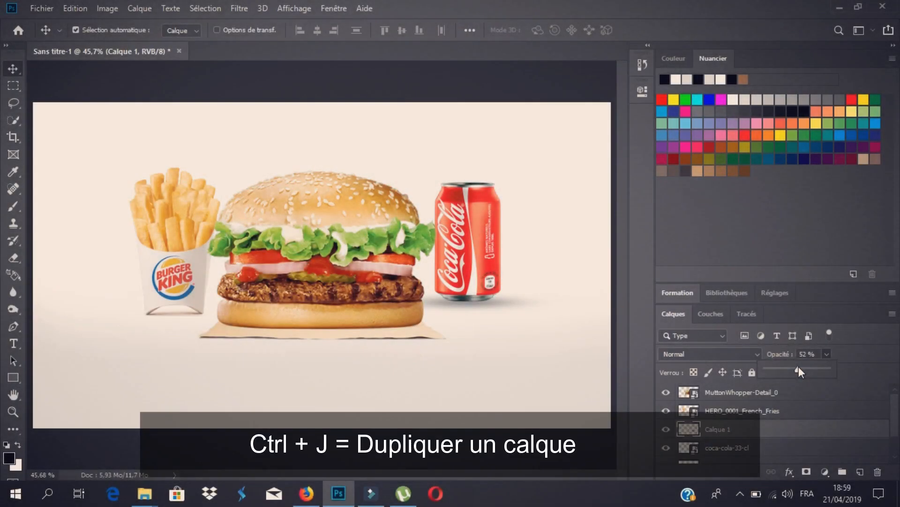
drag(798, 366, 808, 367)
- Duplicate the can's shadow layer, place the copy under the French fries, and shift both the fries and their shadow slightly upward
click(736, 431)
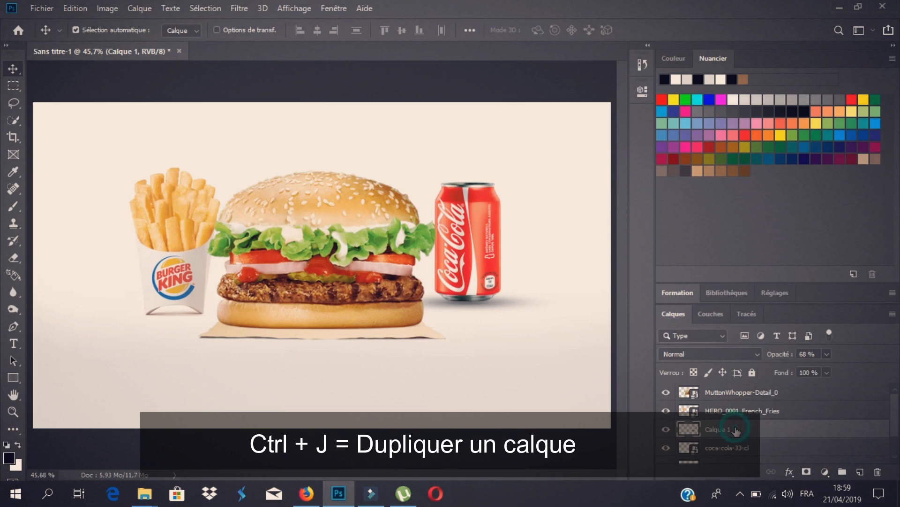
key(ctrl+j)
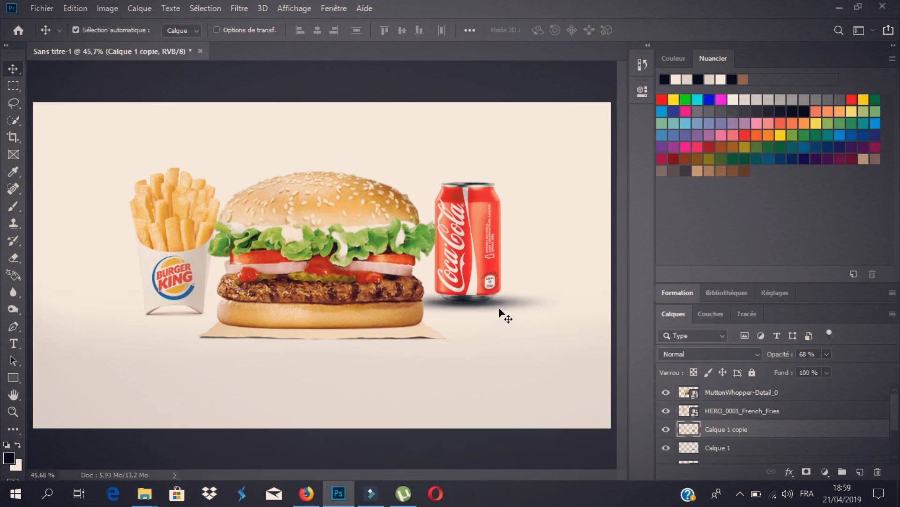
drag(489, 304, 199, 314)
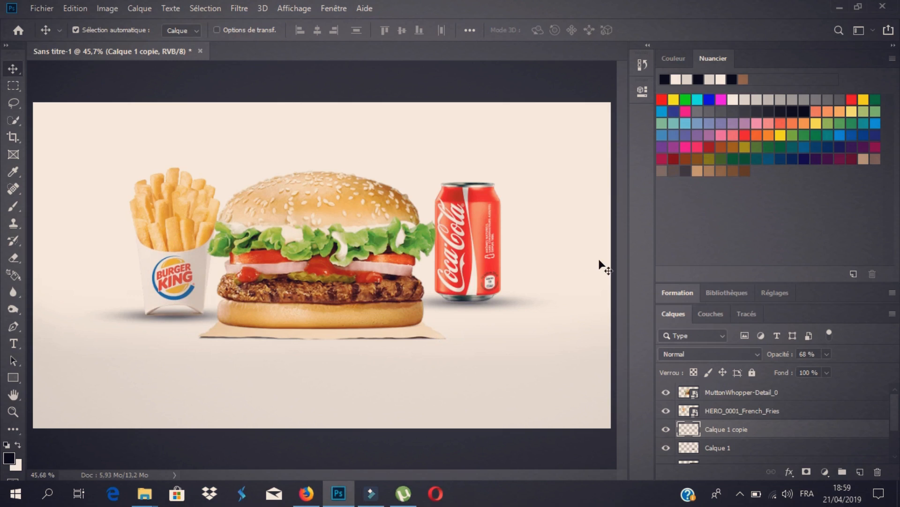
drag(190, 262, 191, 253)
drag(183, 323, 181, 314)
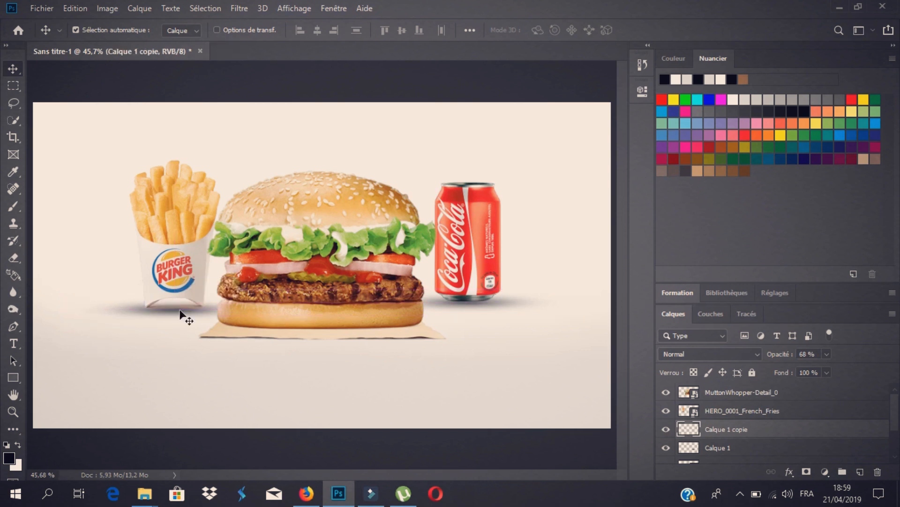
- Set the fries' shadow opacity to 41% and reduce its height to about 74%, keeping its full width
click(826, 354)
click(813, 368)
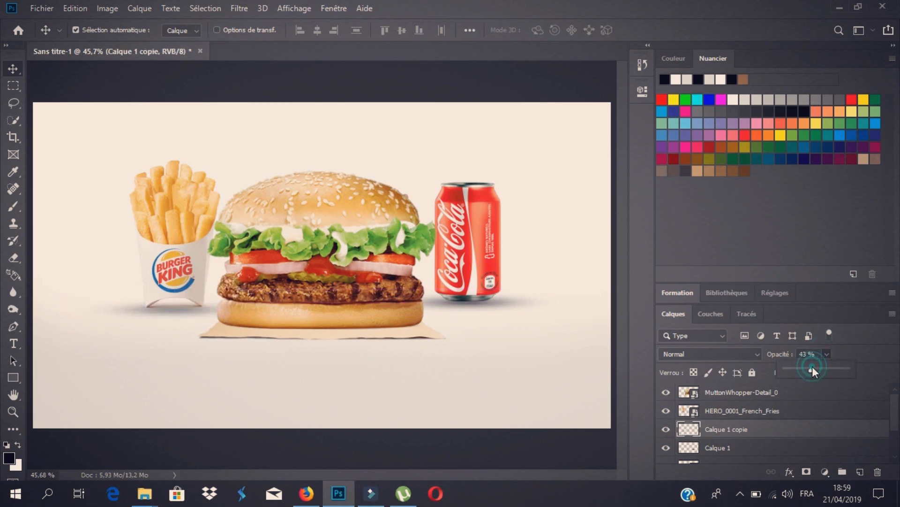
drag(812, 366, 812, 367)
key(ctrl+t)
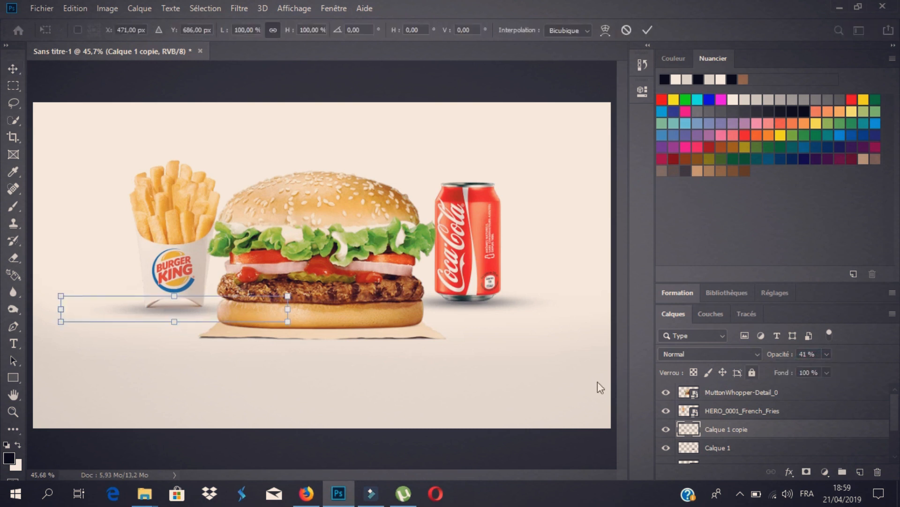
click(178, 323)
drag(179, 323, 180, 313)
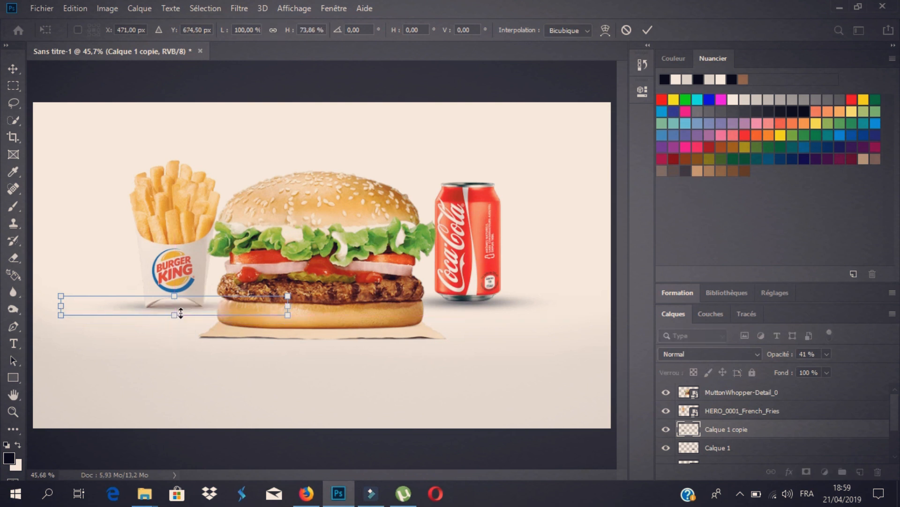
click(648, 30)
- Reorder the can's shadow layer, Calque 1, directly beneath the coca-cola-33-cl layer
click(503, 304)
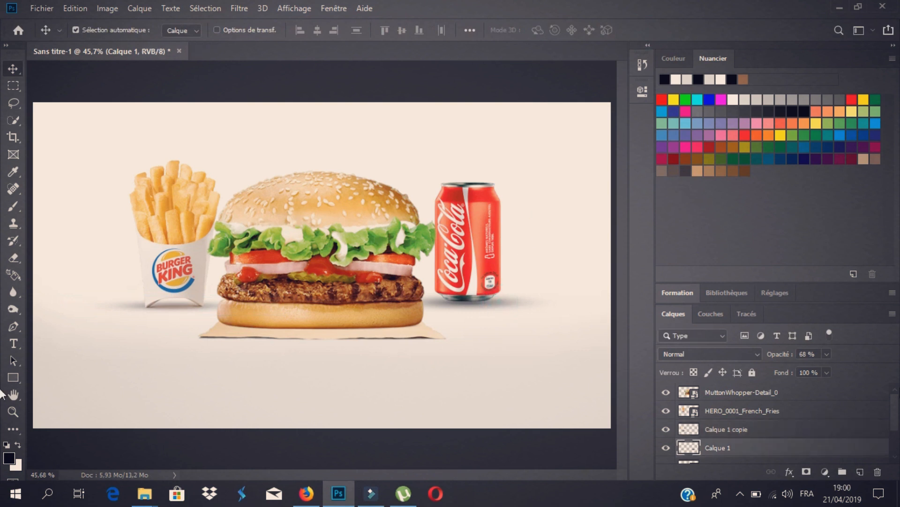
drag(895, 422, 897, 453)
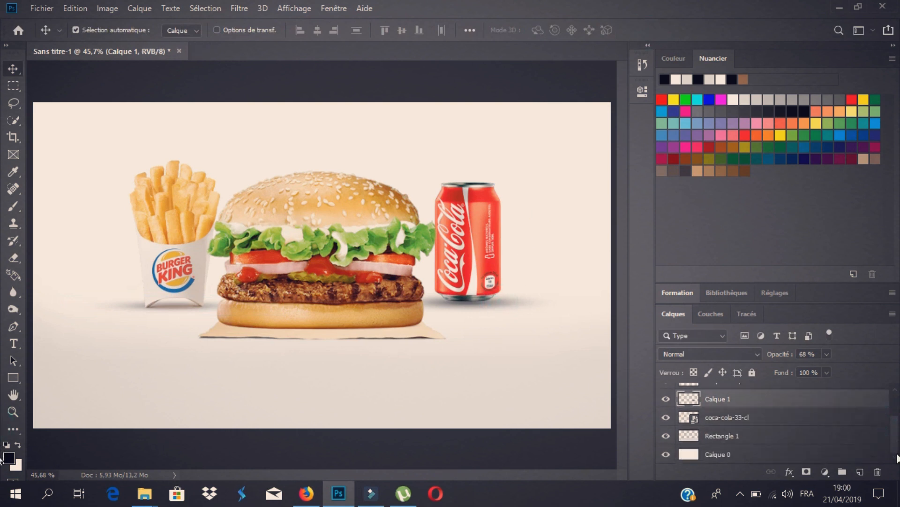
drag(814, 406, 812, 437)
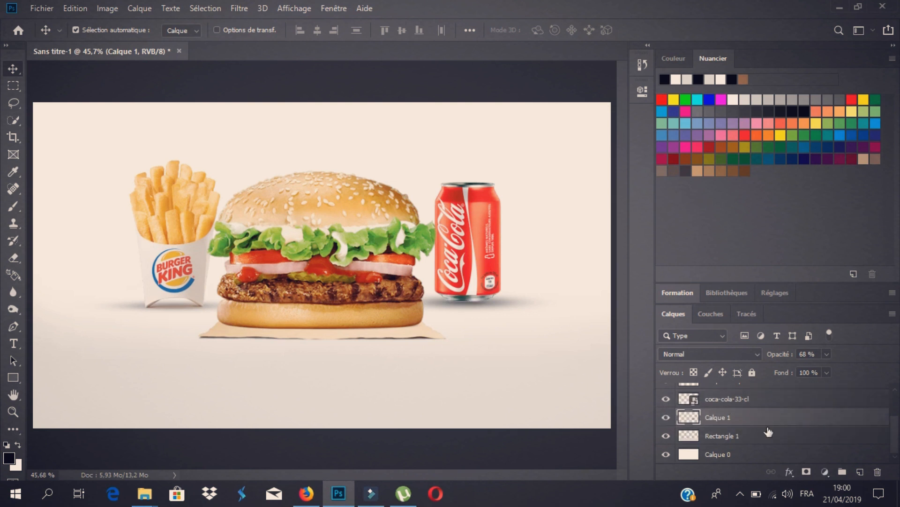
- Duplicate the Calque 1 shadow, place the copy above the coca-cola-33-cl layer, and lower the copy's opacity to 26%
key(ctrl+j)
drag(753, 418, 750, 396)
click(826, 354)
drag(809, 367, 802, 370)
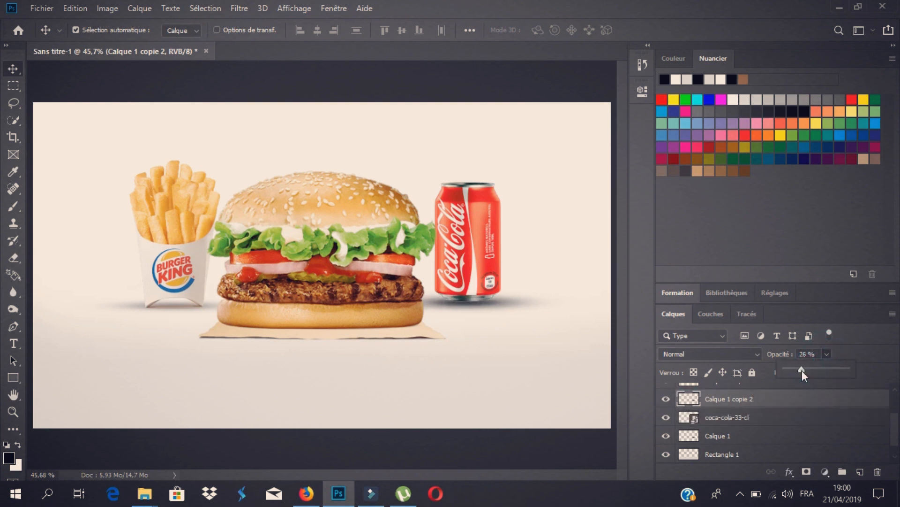
- Flatten the original can shadow, Calque 1, further by lowering its upper edge
click(775, 421)
click(769, 443)
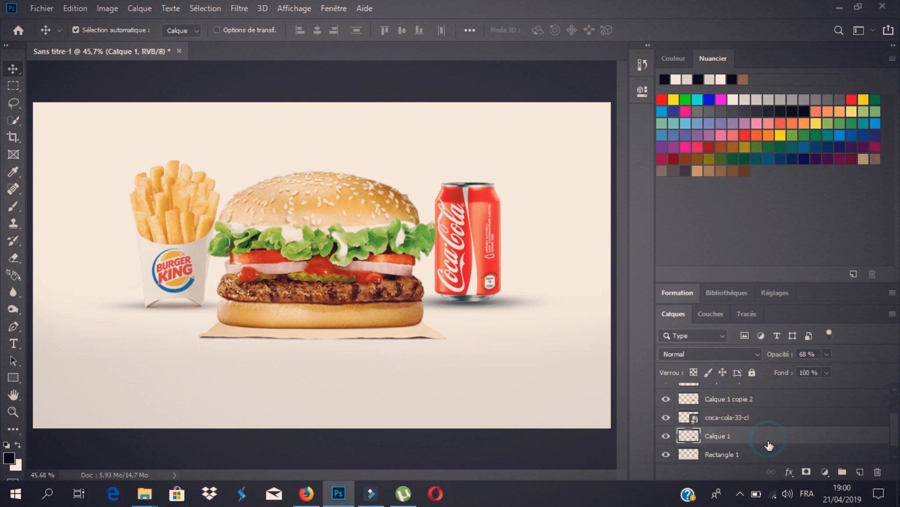
key(ctrl+t)
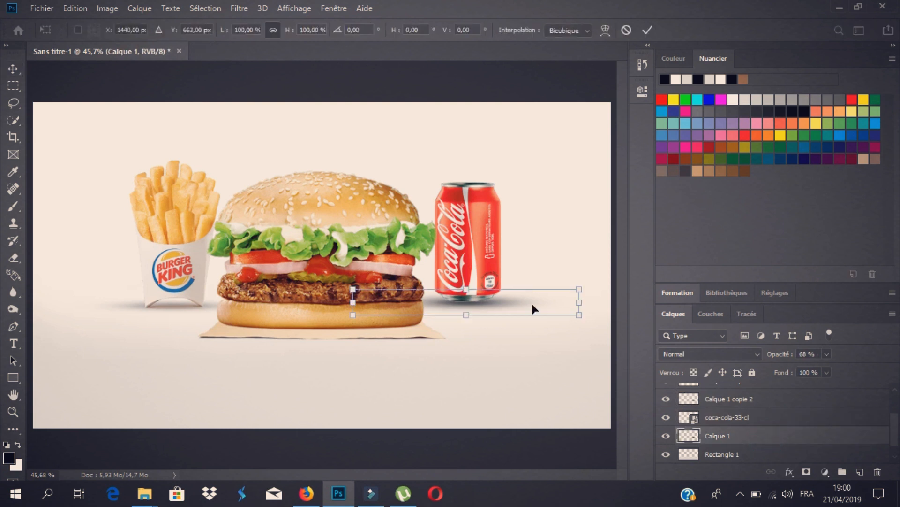
drag(464, 287, 464, 297)
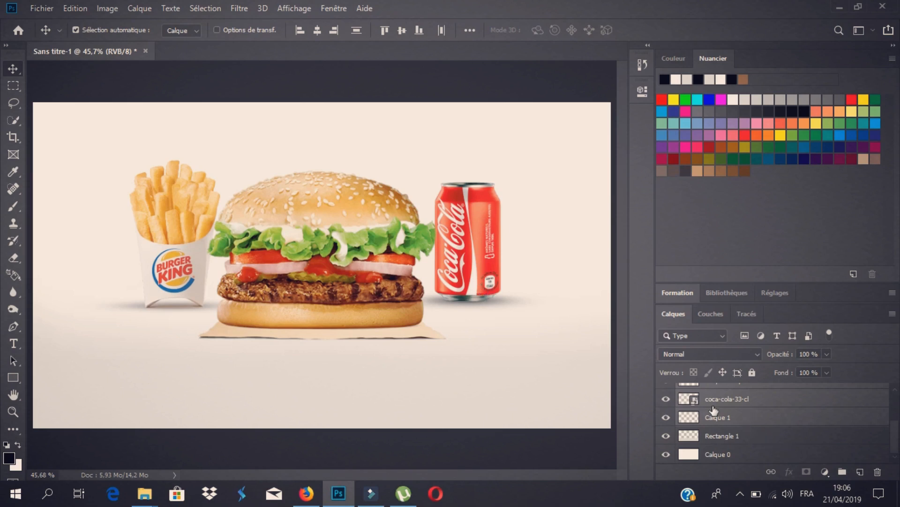
click(727, 435)
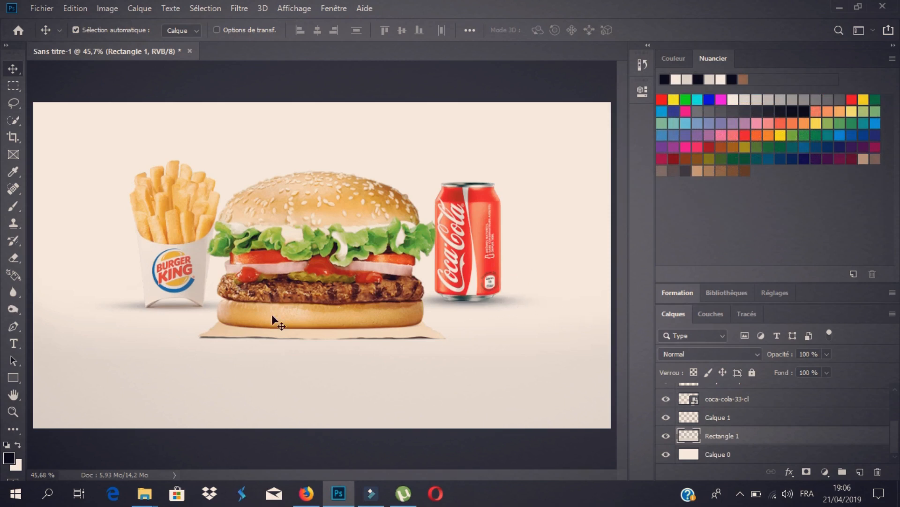
click(771, 427)
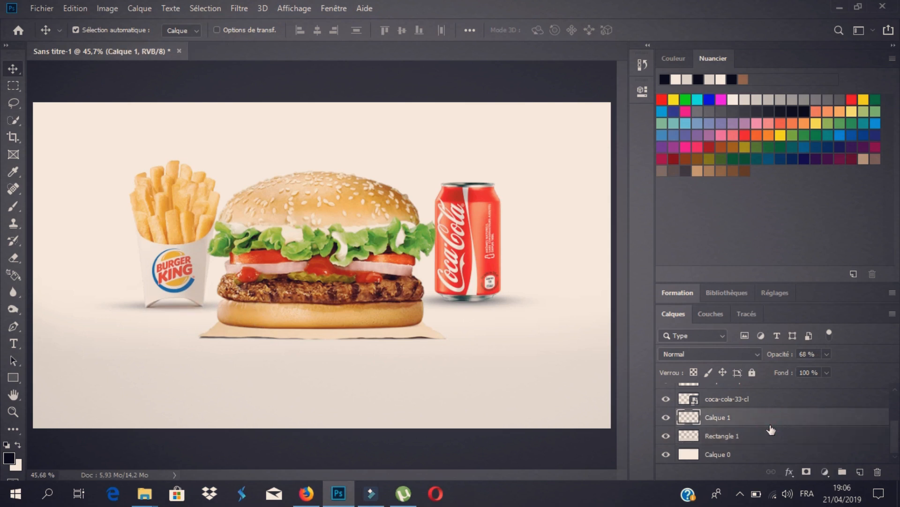
- Apply a field blur (Flou de profondeur de champ) of 8 px to the Coca-Cola can layer
click(488, 225)
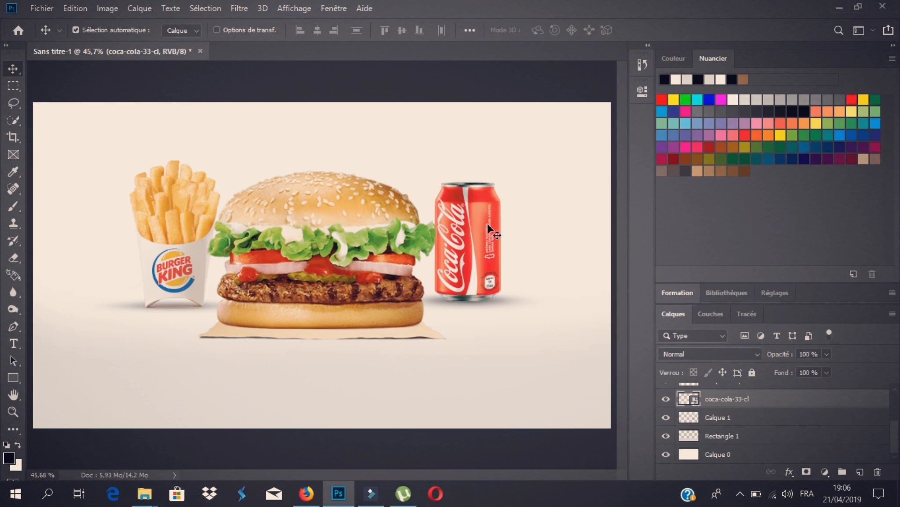
click(246, 6)
mouse_move(316, 214)
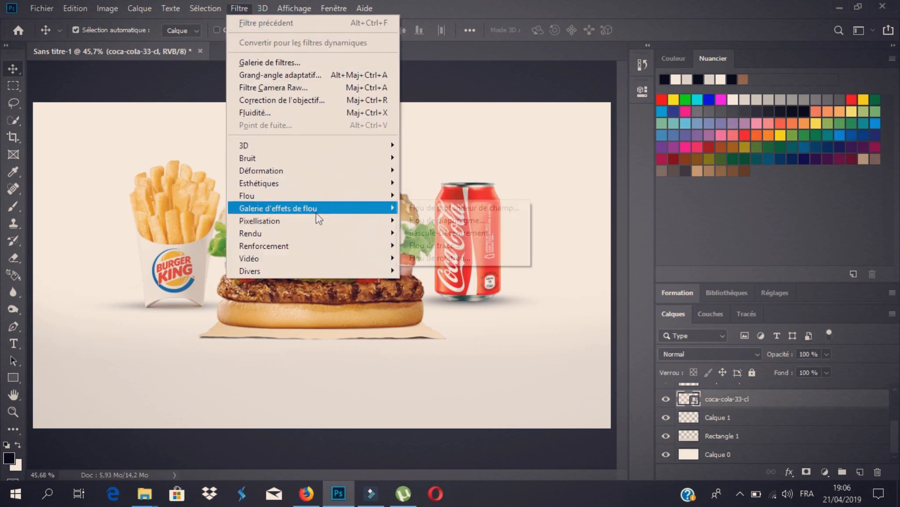
click(428, 209)
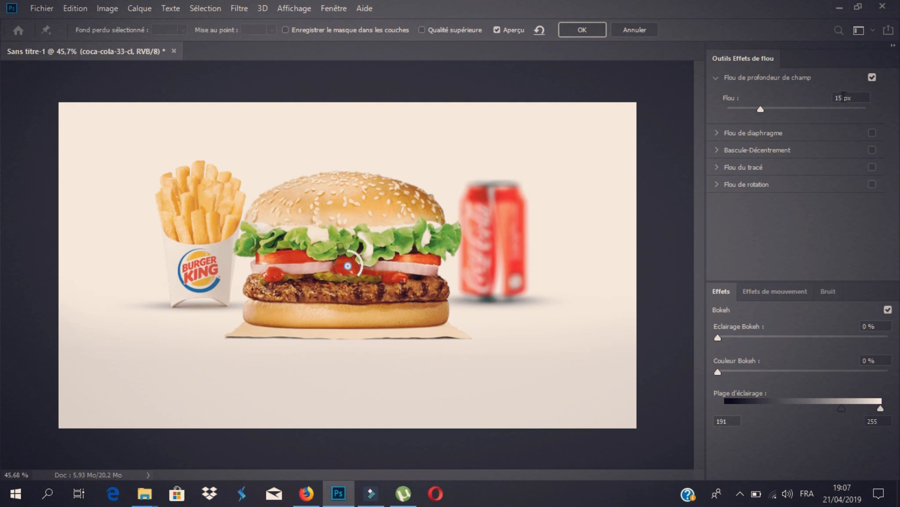
mouse_move(760, 111)
mouse_down()
mouse_move(784, 111)
mouse_move(749, 107)
mouse_up()
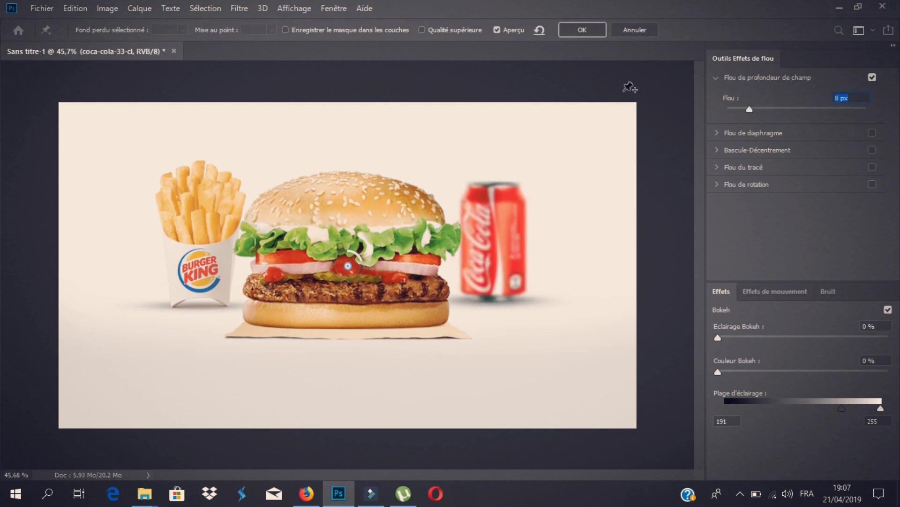
click(583, 29)
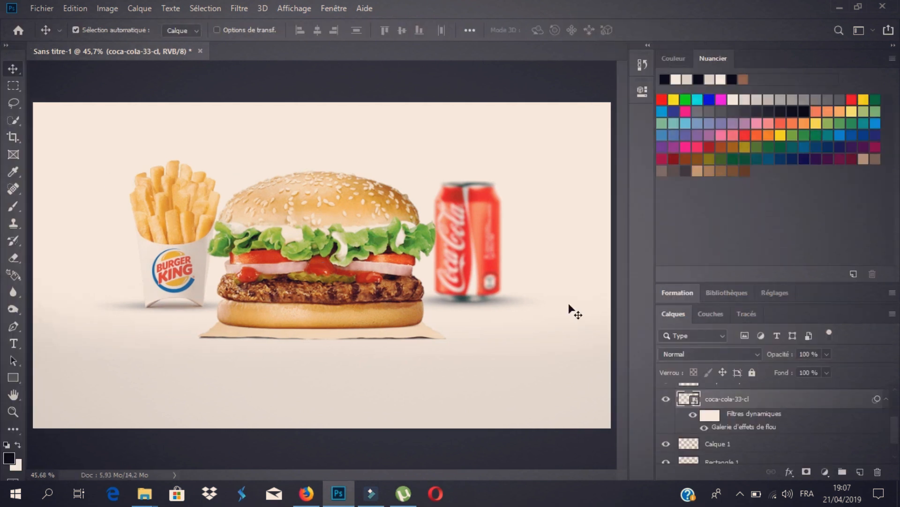
- Apply an 8 px field blur to the can's overlaid shadow copy, Calque 1 copie 2
click(206, 8)
mouse_move(240, 8)
mouse_move(291, 208)
click(433, 208)
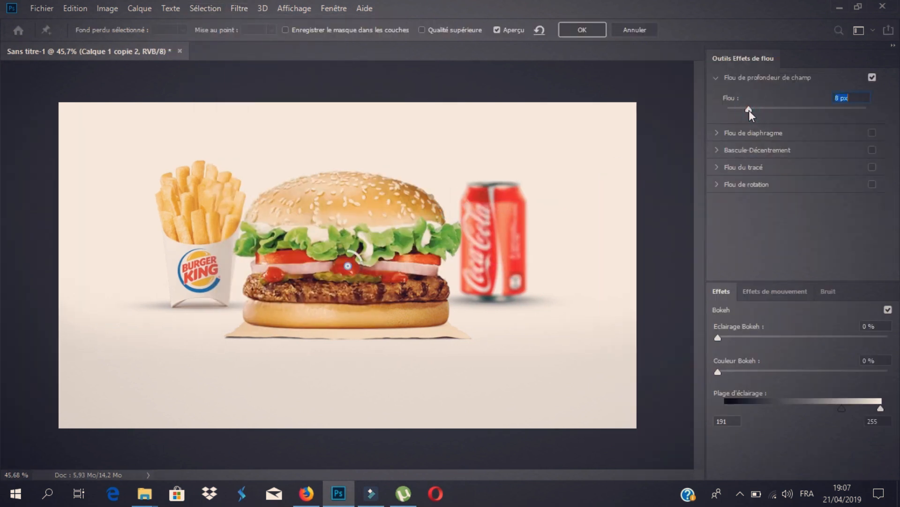
click(582, 29)
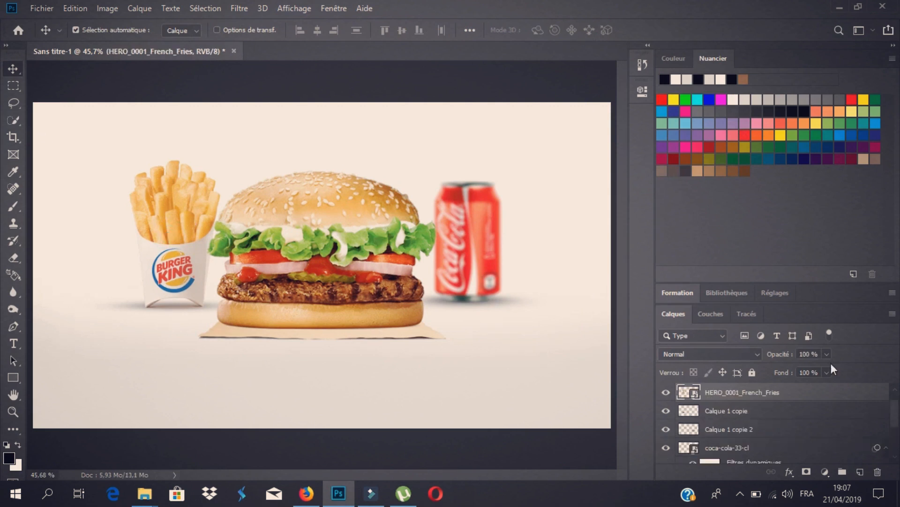
- Reapply the last field blur to the HERO_0001_French_Fries layer
click(239, 8)
click(291, 23)
click(580, 30)
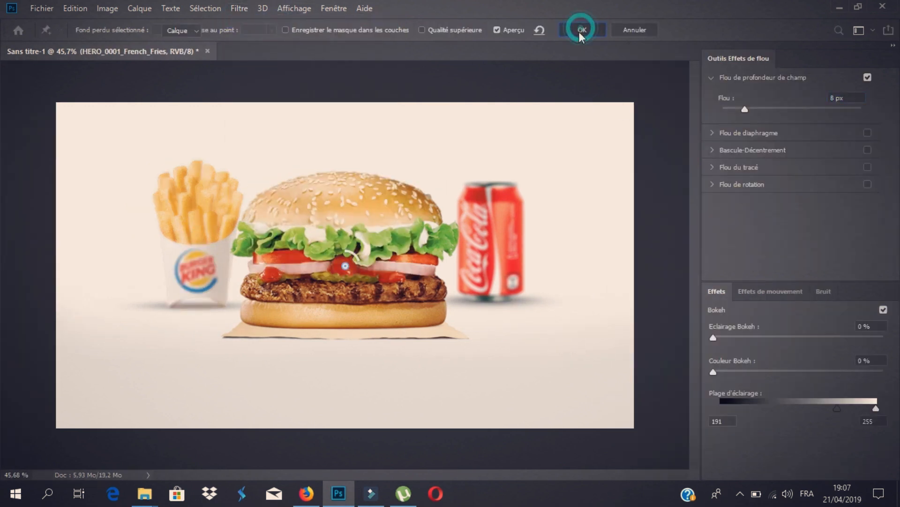
- Reapply the last field blur to the shadow layer beneath the French fries
click(170, 309)
click(243, 8)
click(246, 21)
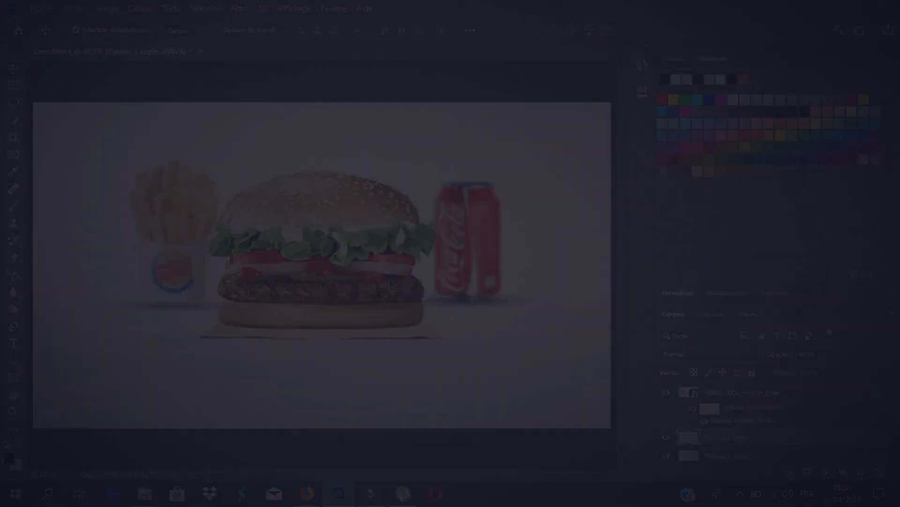